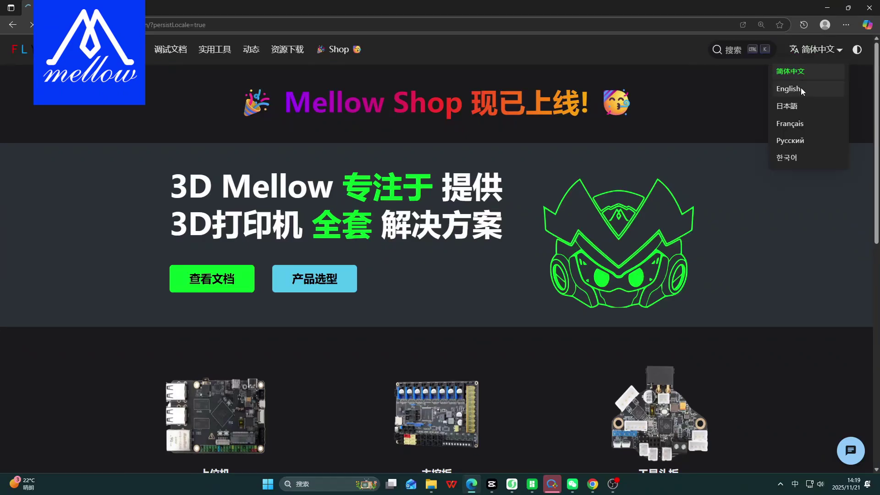
# - Navigate FLY Docs via Product Doc > Software to the Find Myprints Download and Installation page
pyautogui.click(116, 49)
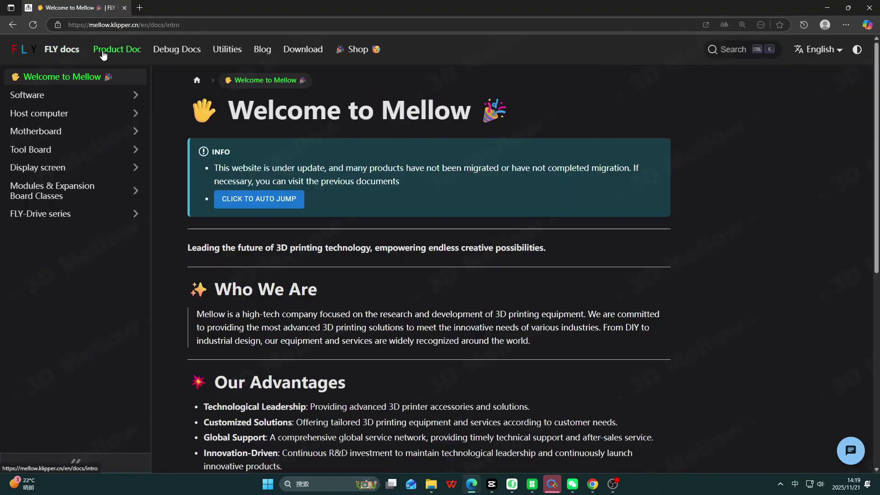
pyautogui.click(94, 94)
pyautogui.click(96, 113)
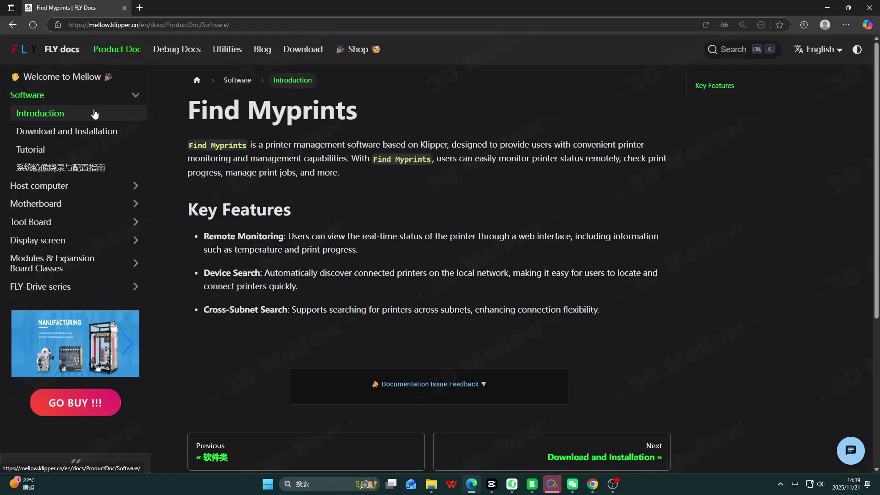
pyautogui.click(116, 139)
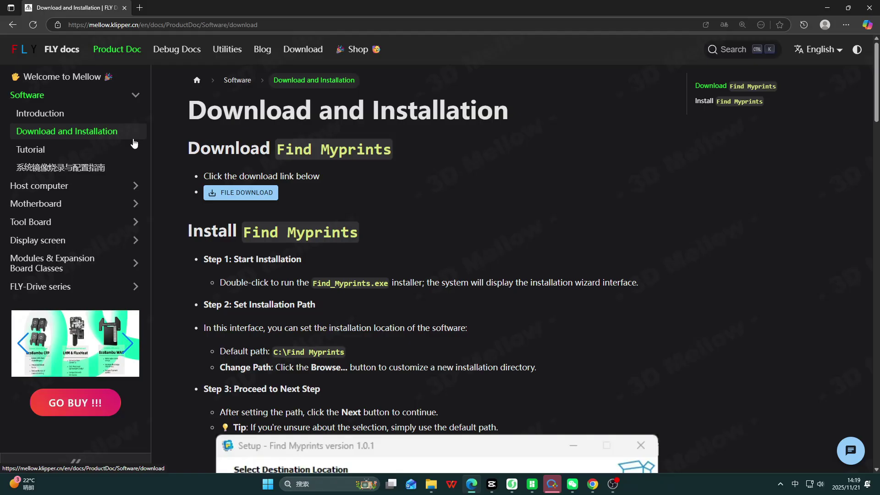
# - Install Config Myprint from Config Myprints(1).exe into the existing folder, then minimize Explorer
pyautogui.click(238, 196)
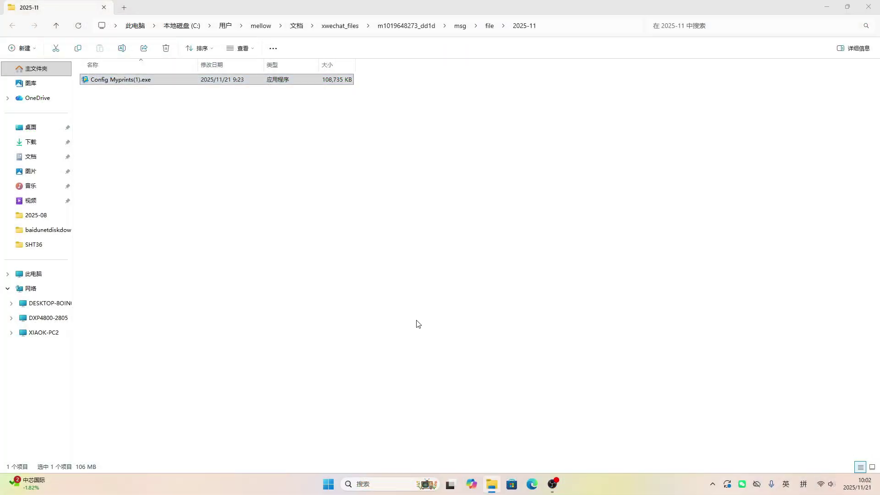
pyautogui.click(515, 331)
pyautogui.click(468, 287)
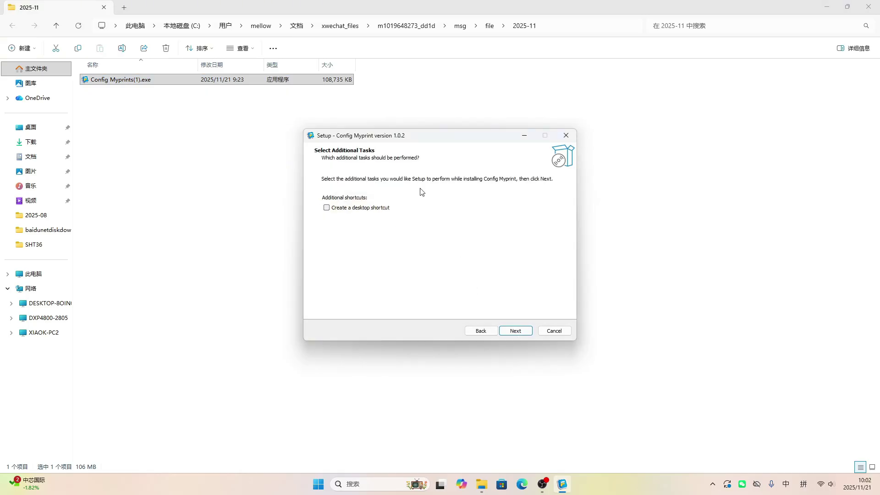
pyautogui.click(515, 331)
pyautogui.click(517, 330)
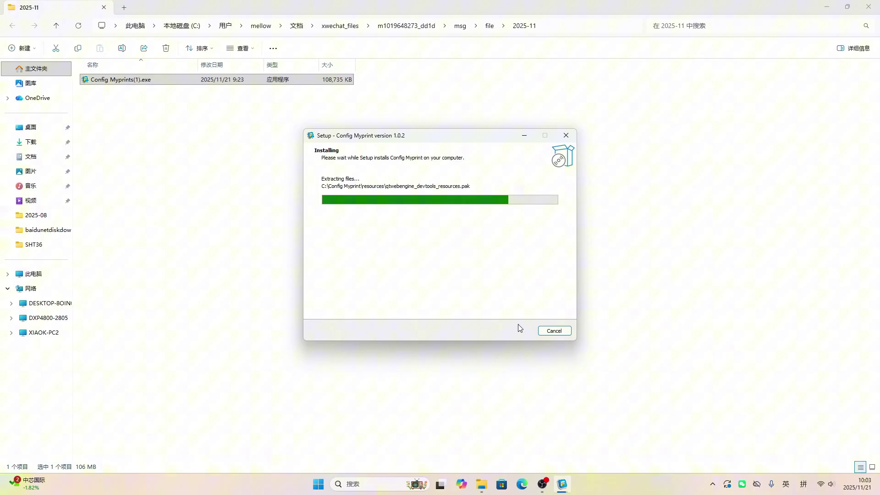
pyautogui.click(518, 330)
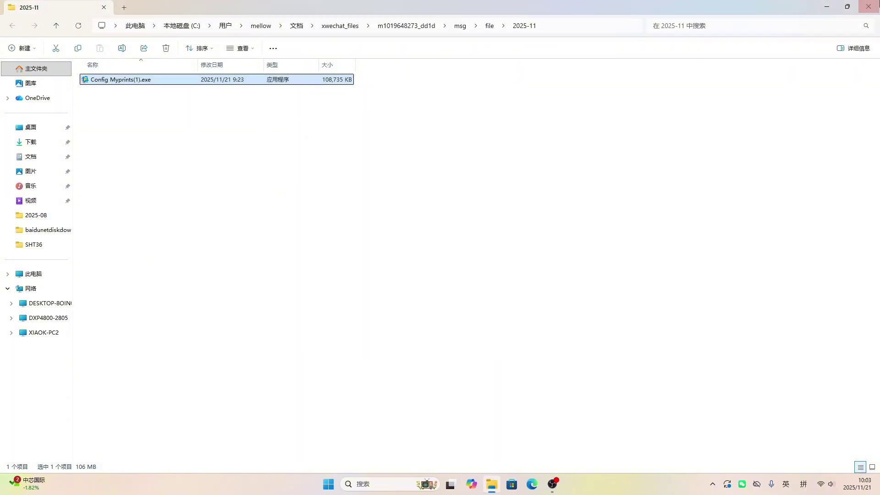
# - Launch Config Myprint, switch its language to English, and show printer 192.168.1.174's dashboard
pyautogui.click(826, 7)
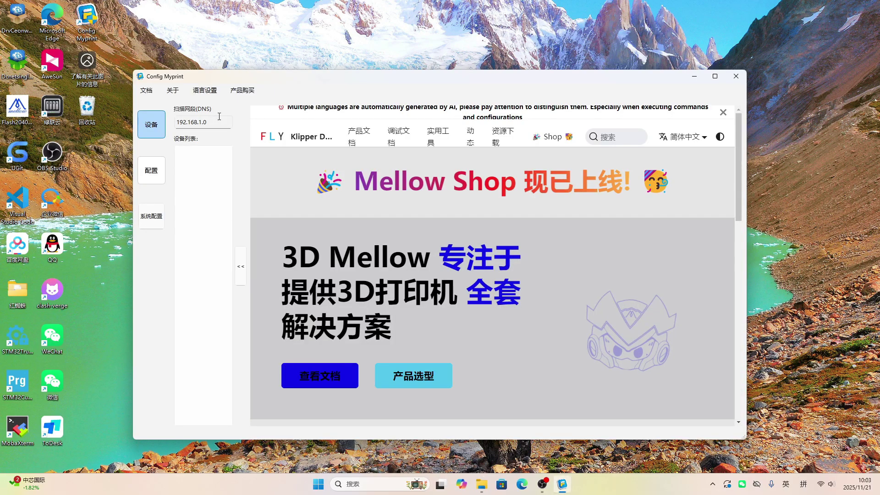
pyautogui.click(204, 91)
pyautogui.click(211, 115)
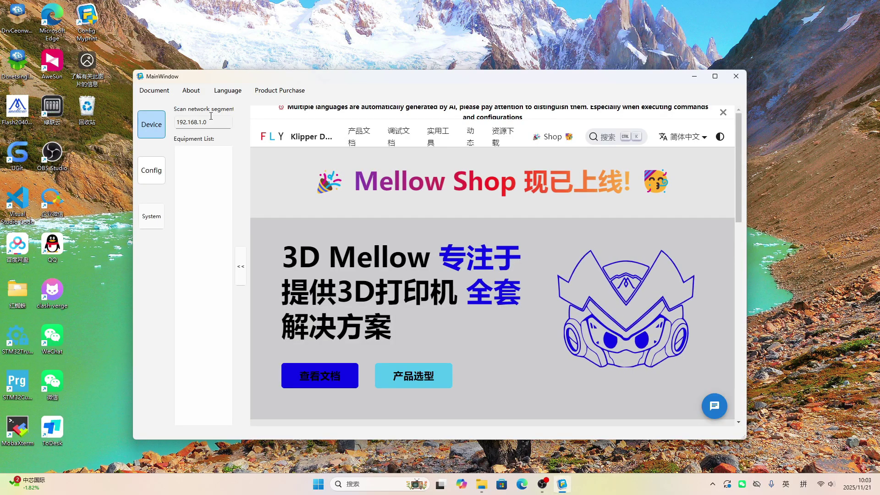
pyautogui.moveTo(362, 91); pyautogui.dragTo(431, 59)
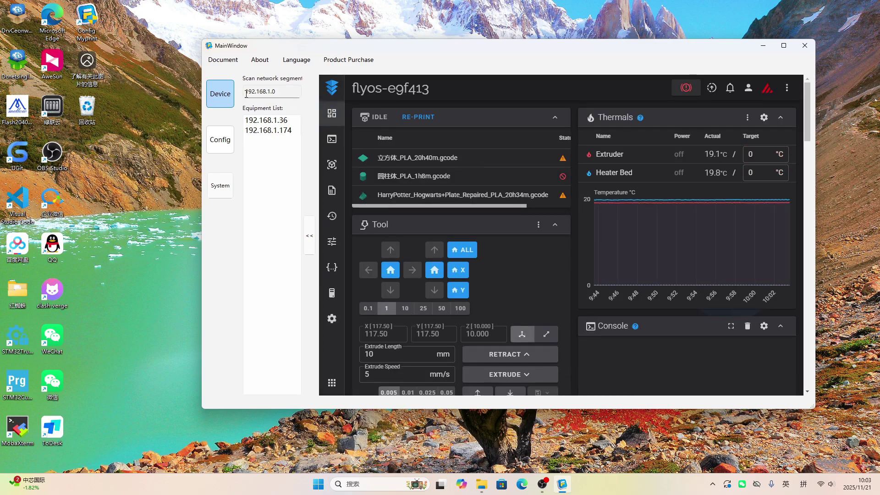
pyautogui.click(286, 132)
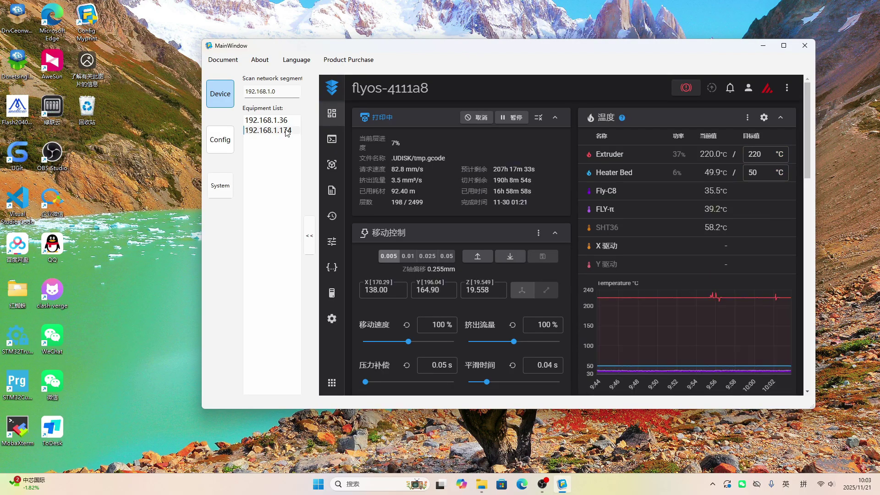
# - In Basic Settings keep board C5 and Cartesian kinematics, adding no tool board
pyautogui.click(227, 146)
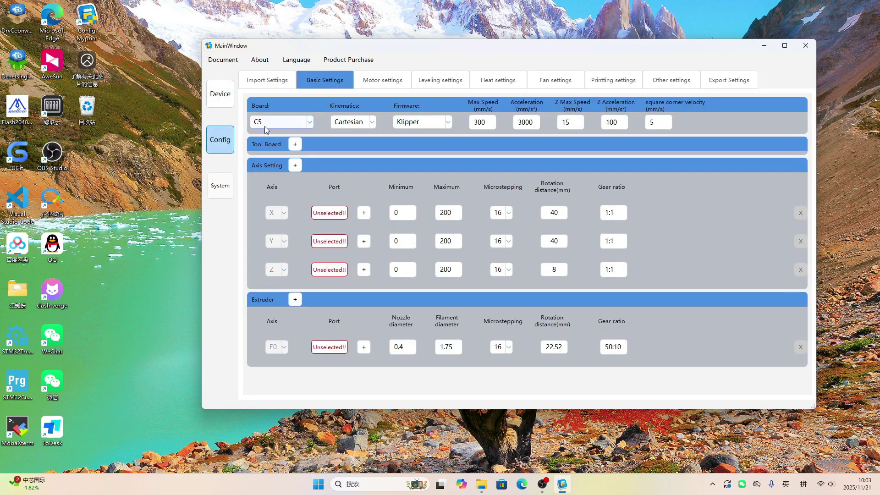
pyautogui.click(308, 122)
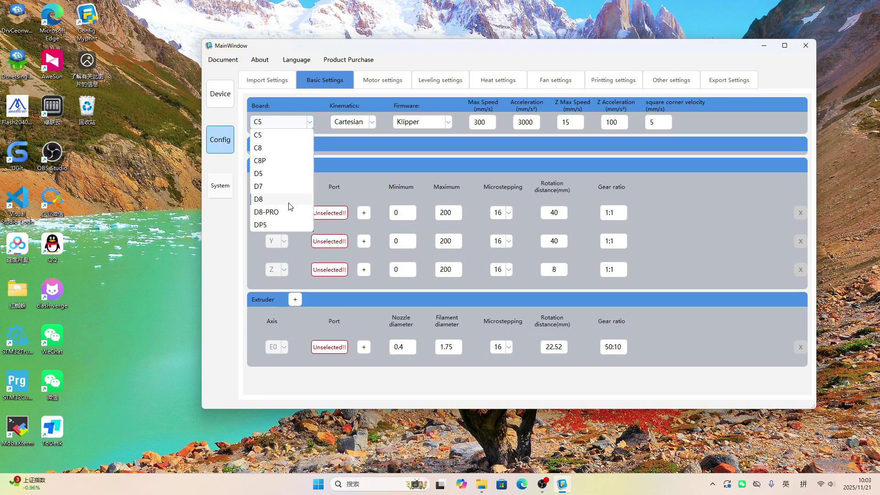
pyautogui.click(316, 110)
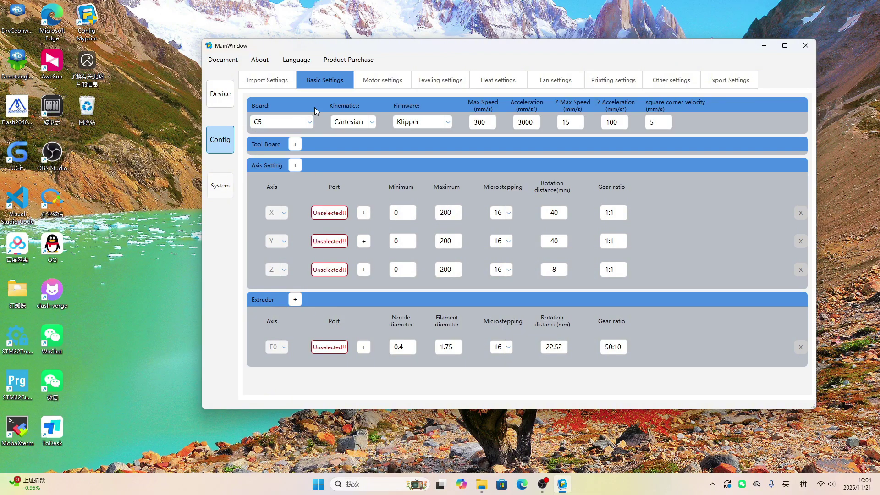
pyautogui.click(359, 124)
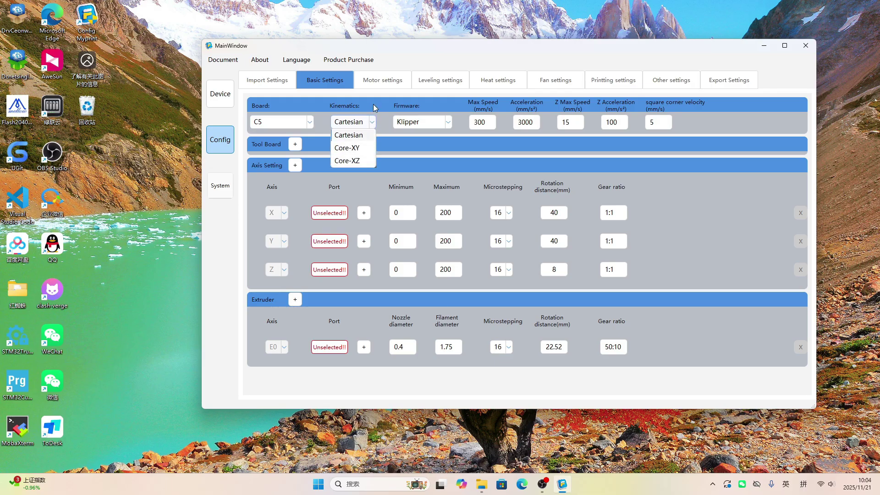
pyautogui.click(375, 108)
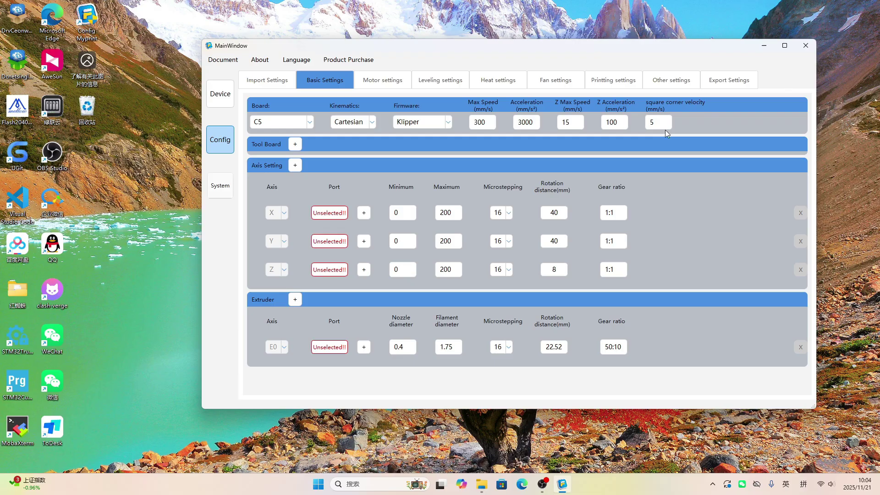
pyautogui.click(295, 145)
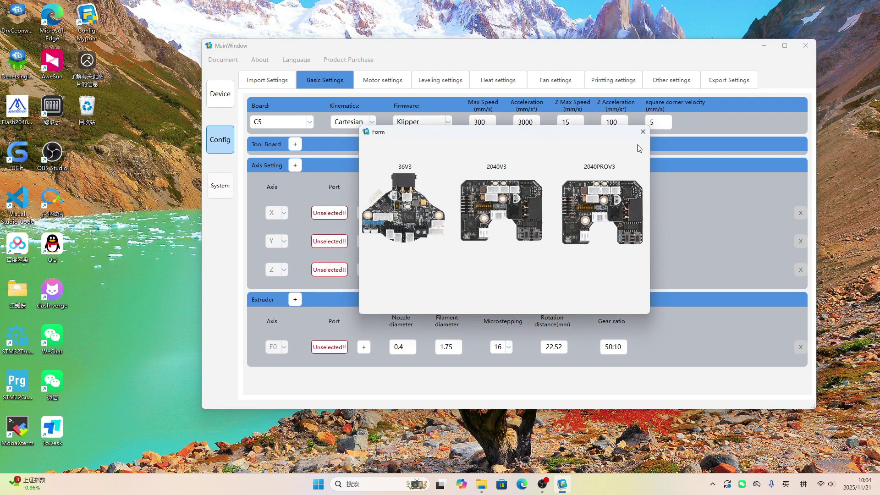
pyautogui.click(643, 132)
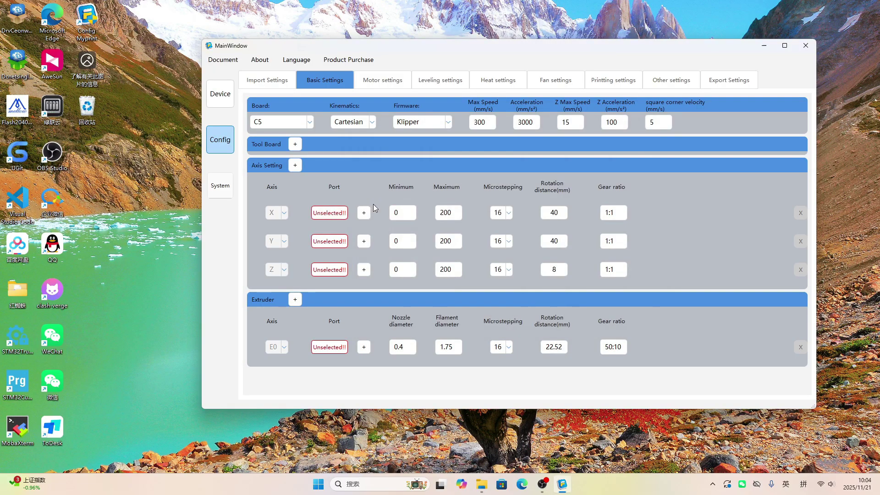
# - Map X, Y and Z to Drives0, Drives1, Drives2 and the extruder to Drives3
pyautogui.click(329, 215)
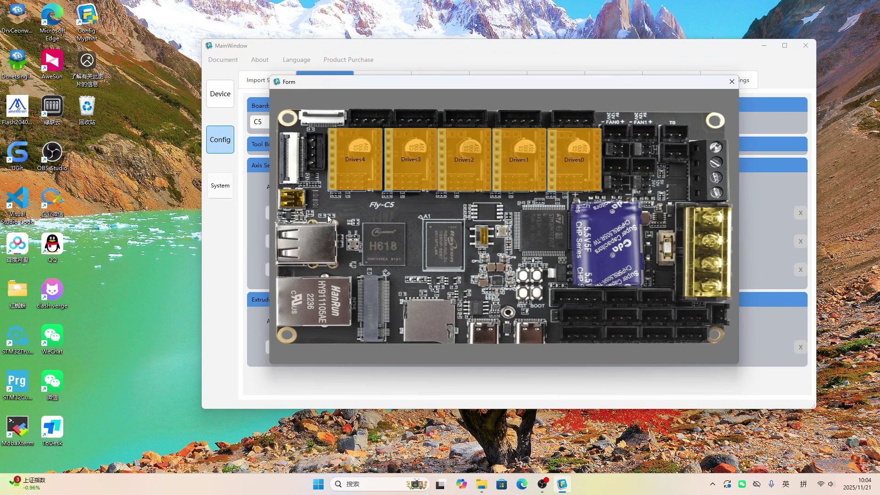
pyautogui.click(584, 155)
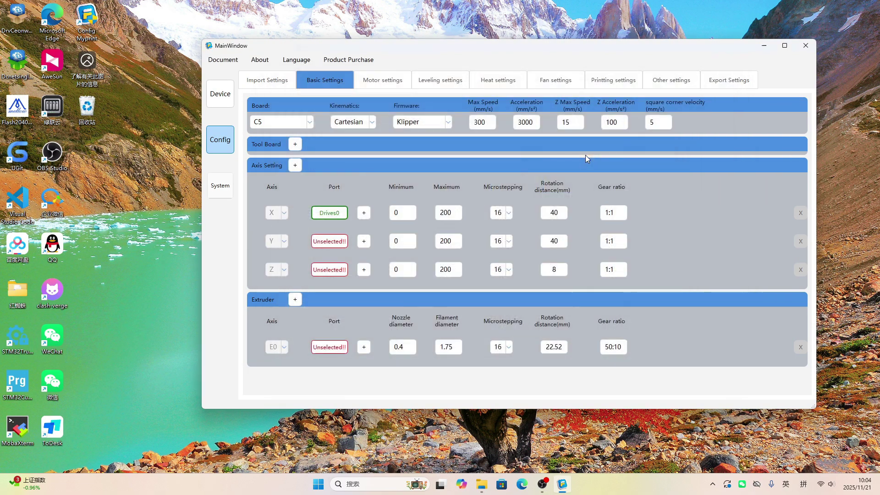
pyautogui.click(327, 242)
pyautogui.click(519, 159)
pyautogui.click(328, 269)
pyautogui.click(464, 160)
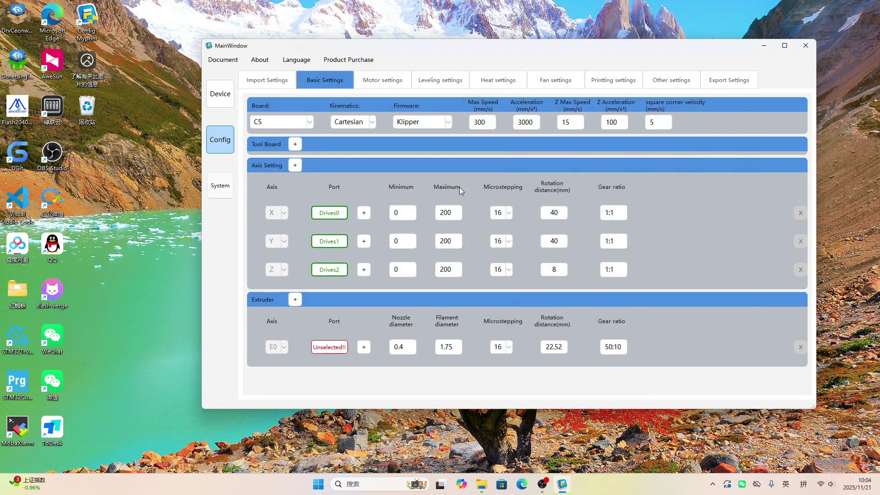
pyautogui.click(329, 347)
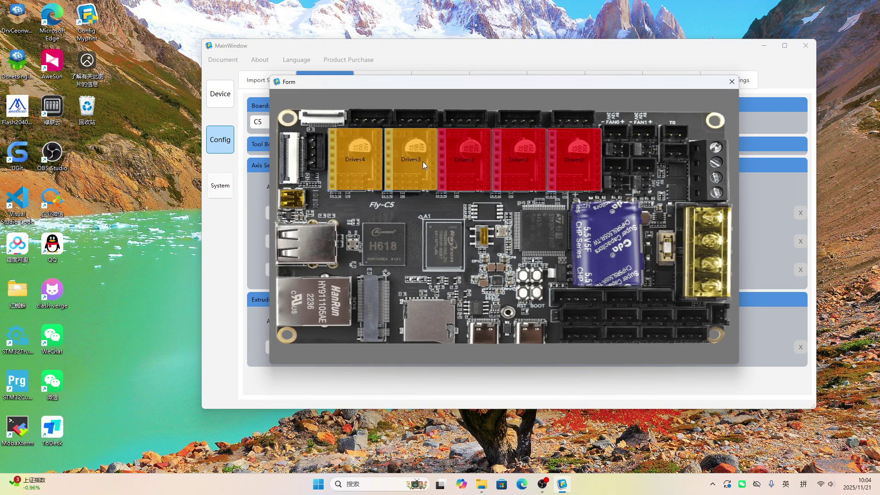
pyautogui.click(424, 164)
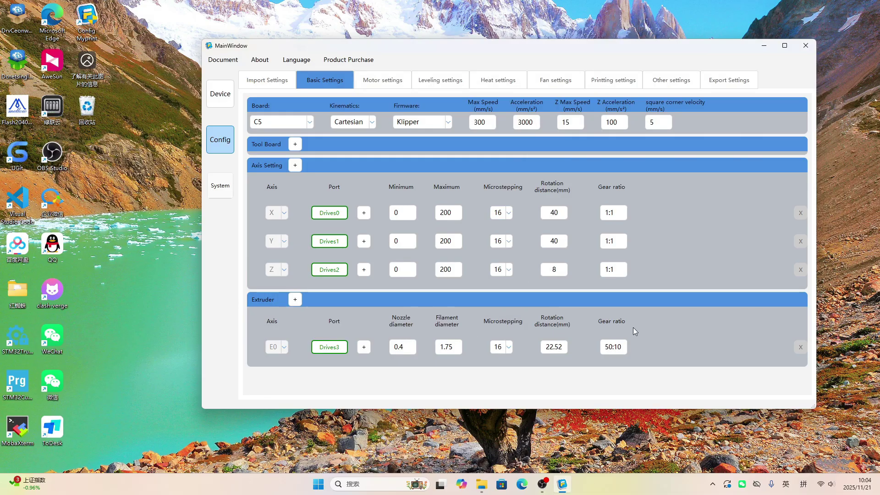
# - Inspect the X axis gear ratio, direction and driver type options without changing them
pyautogui.click(618, 215)
pyautogui.click(382, 79)
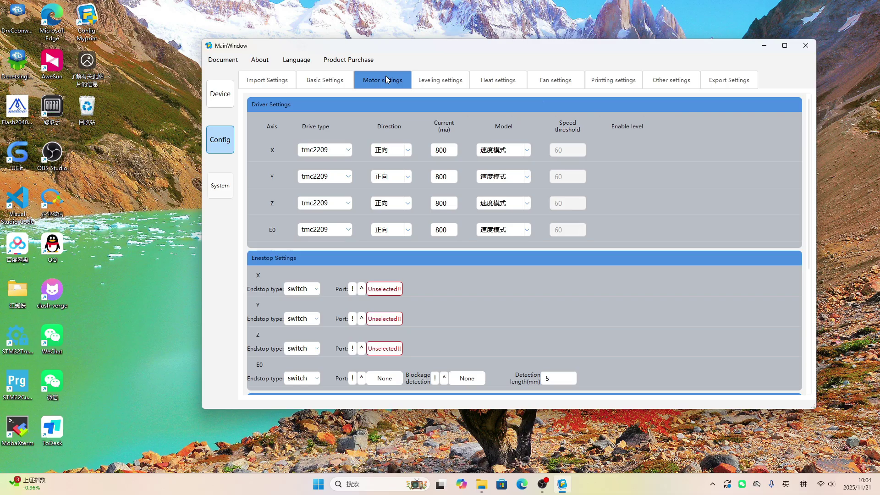
pyautogui.click(390, 150)
pyautogui.click(392, 150)
pyautogui.click(346, 149)
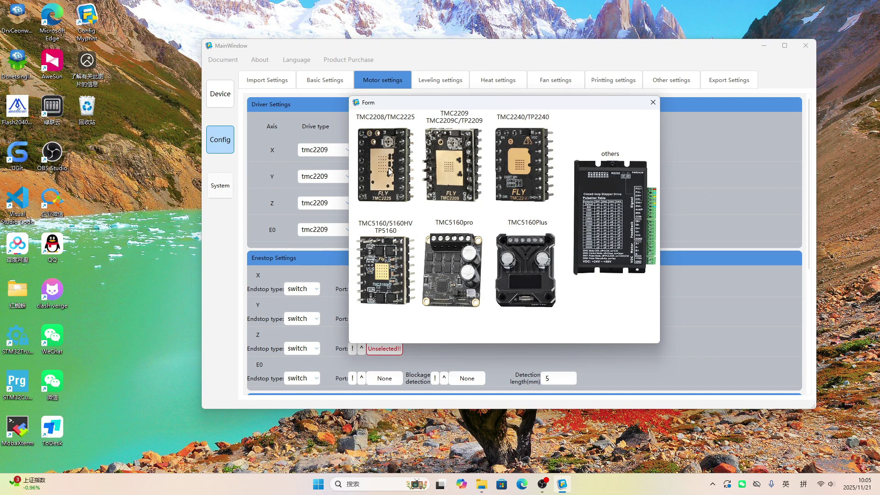
# - Close the driver pictures and move on to the Leveling settings page
pyautogui.click(653, 102)
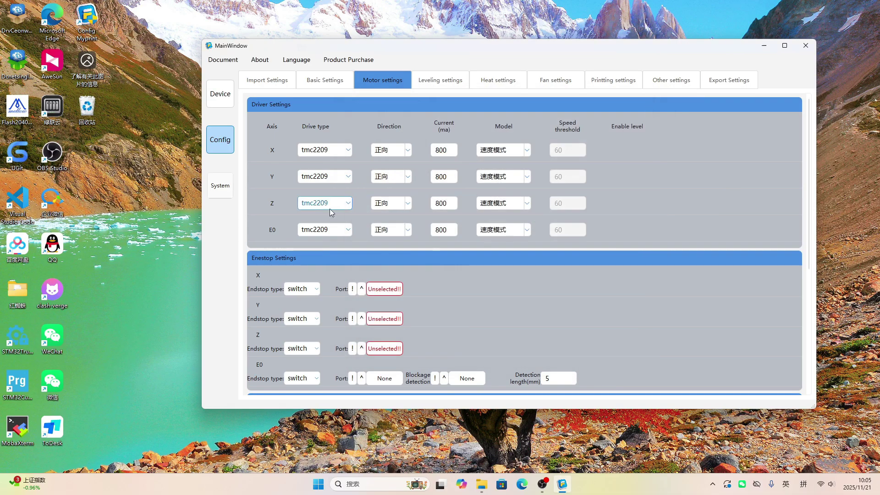
pyautogui.click(653, 102)
pyautogui.scroll(-5, 412, 258)
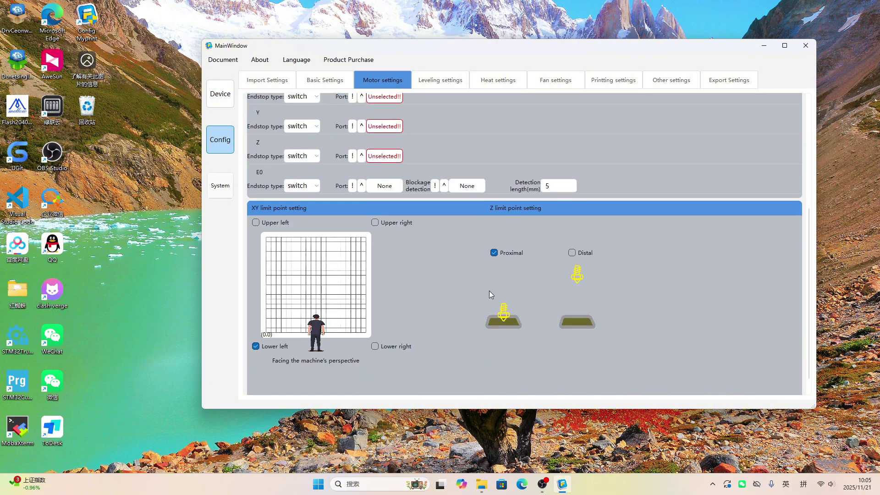
pyautogui.scroll(5, 491, 295)
pyautogui.click(439, 80)
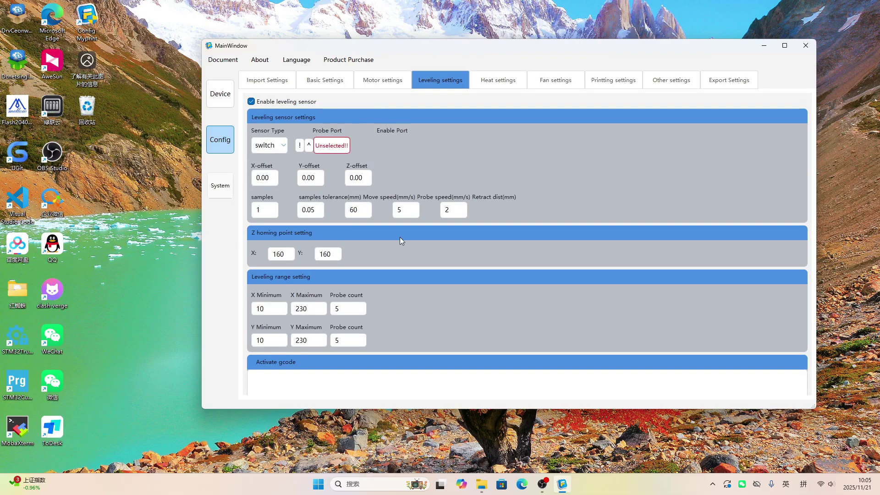
# - Assign heater port heat0 to the hotbed and heat1 to the nozzle
pyautogui.click(502, 80)
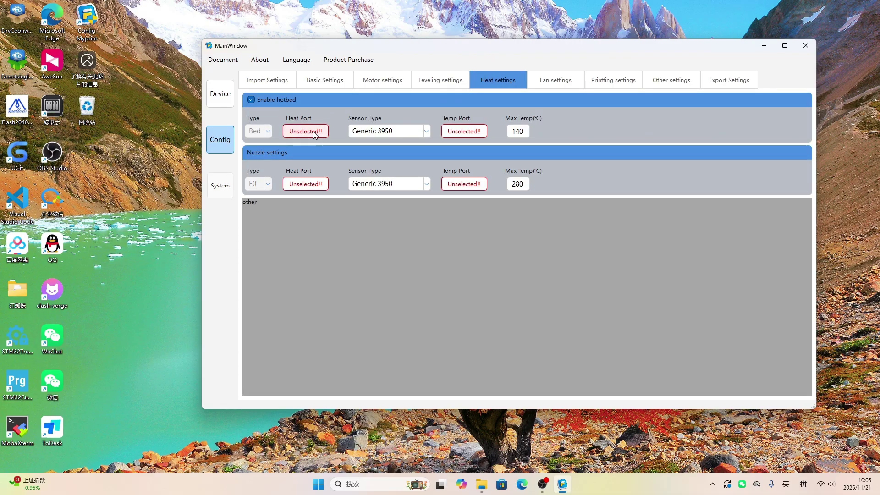
pyautogui.click(389, 131)
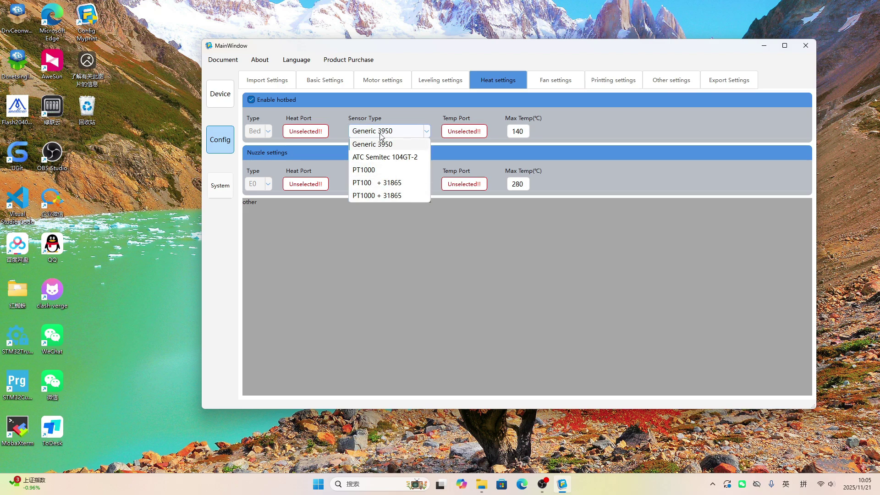
pyautogui.click(310, 134)
pyautogui.click(710, 155)
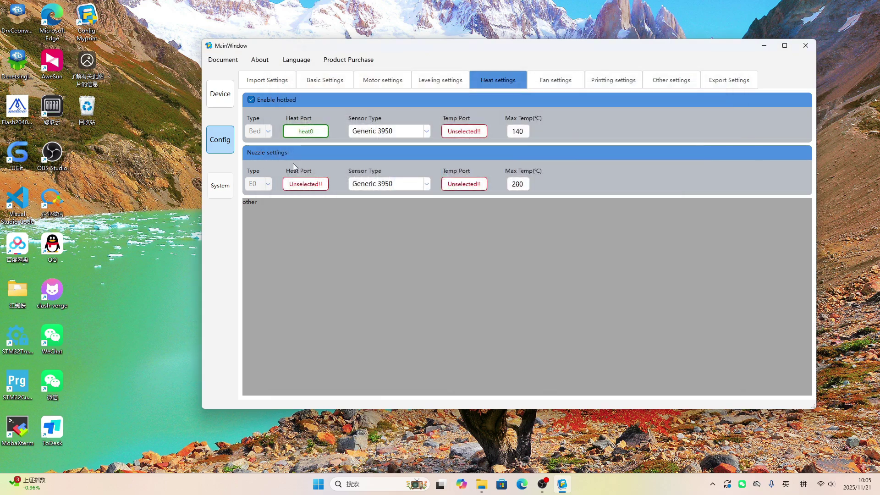
pyautogui.click(306, 184)
pyautogui.click(716, 196)
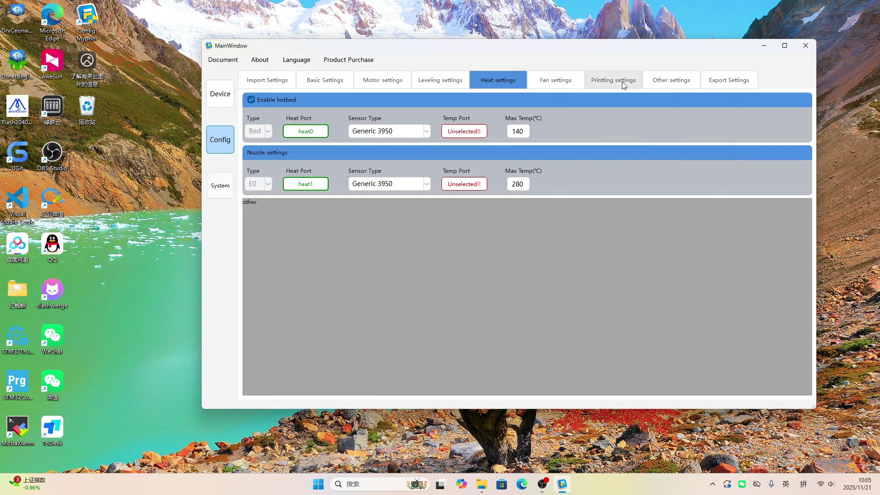
# - Add an E0 heatbreak fan on fan0 and a model cooling fan on fan1
pyautogui.click(567, 84)
pyautogui.click(313, 100)
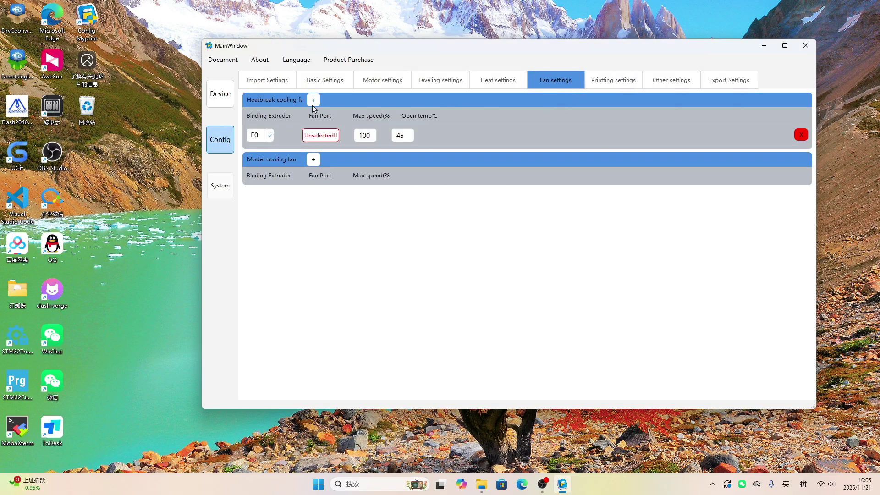
pyautogui.click(323, 135)
pyautogui.click(615, 132)
pyautogui.click(313, 159)
pyautogui.click(323, 194)
pyautogui.click(644, 133)
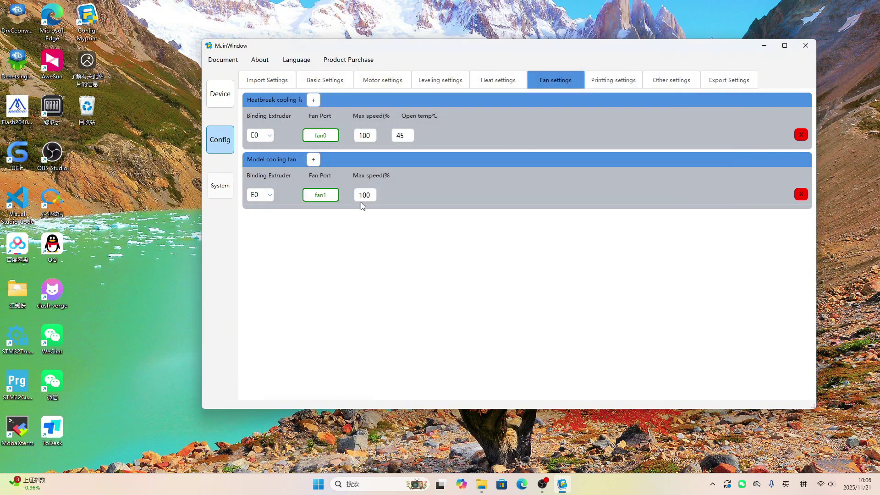
pyautogui.click(614, 85)
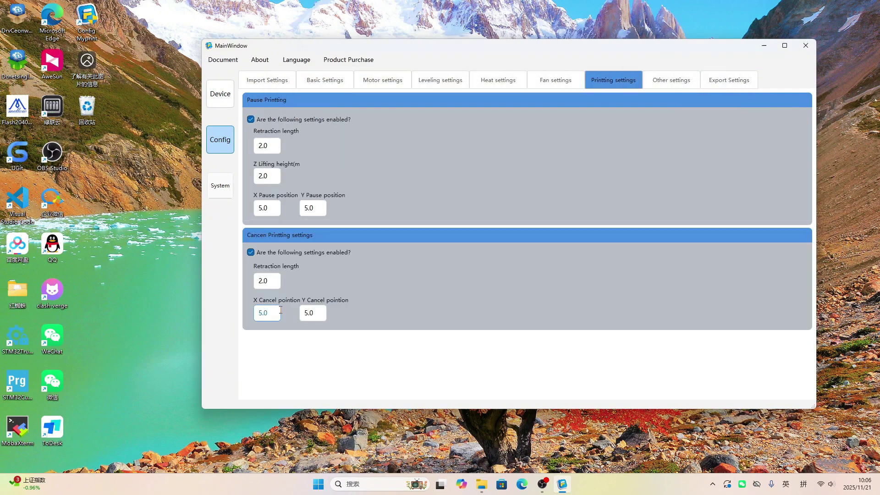
# - Look over Other settings and Export Settings, then go to the System burning page
pyautogui.click(680, 81)
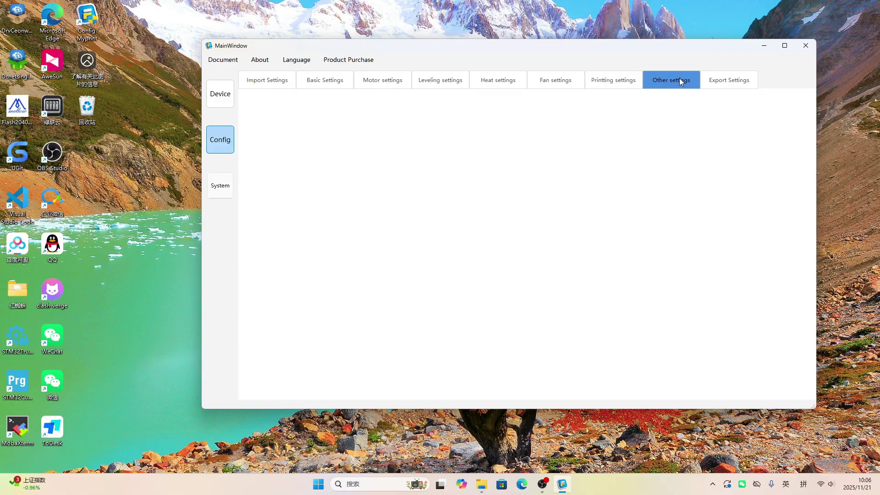
pyautogui.click(726, 81)
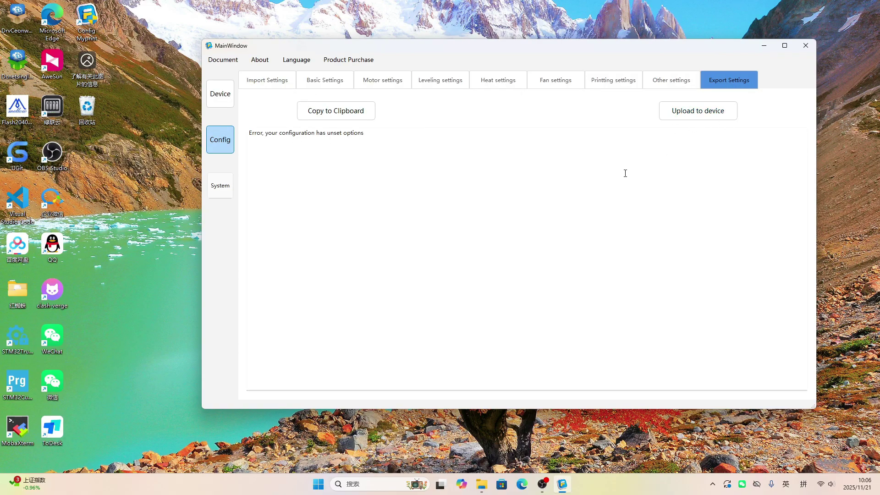
pyautogui.click(220, 195)
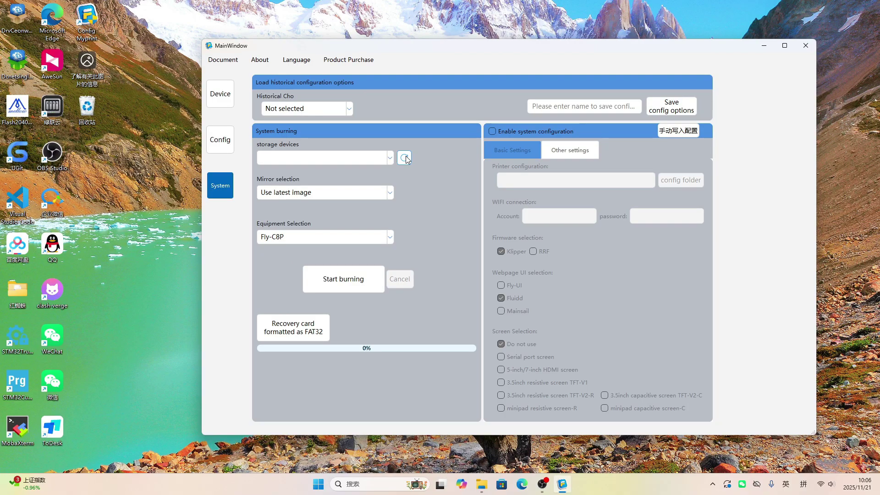
# - Refresh to detect the 14.68 GB device D:, keeping the latest image and Fly-C8P board
pyautogui.click(404, 157)
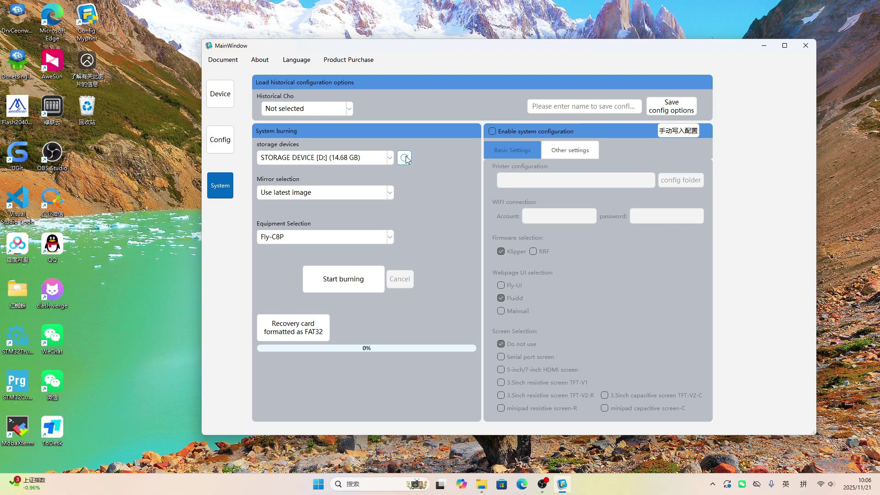
pyautogui.click(383, 195)
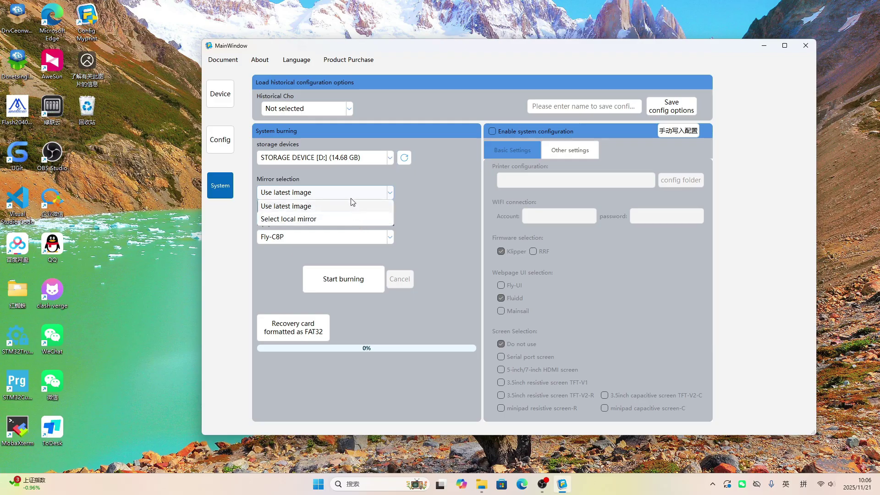
pyautogui.click(370, 206)
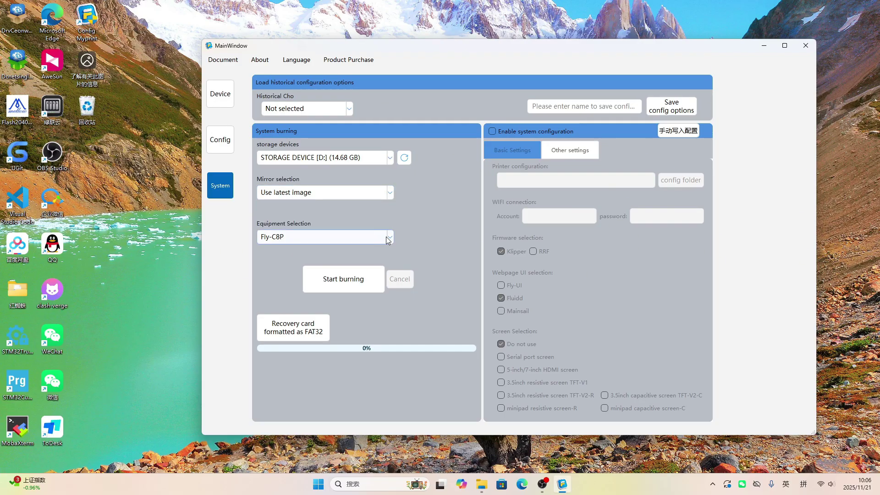
pyautogui.click(371, 237)
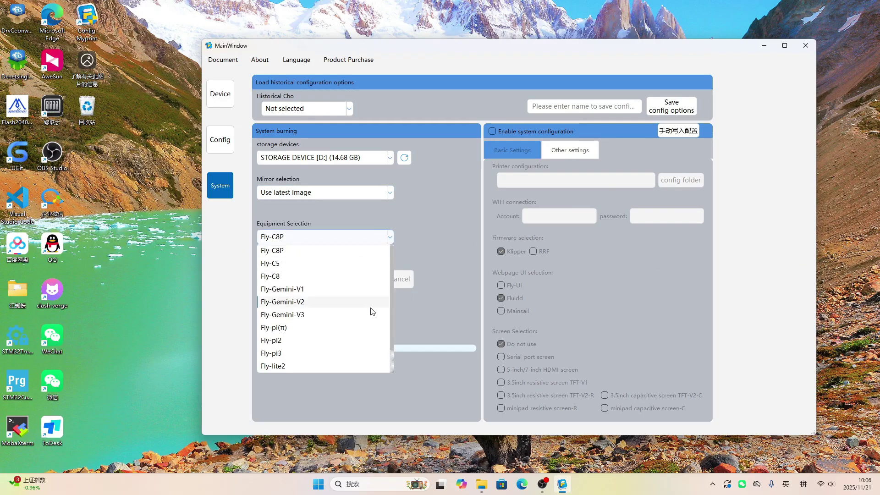
pyautogui.click(333, 250)
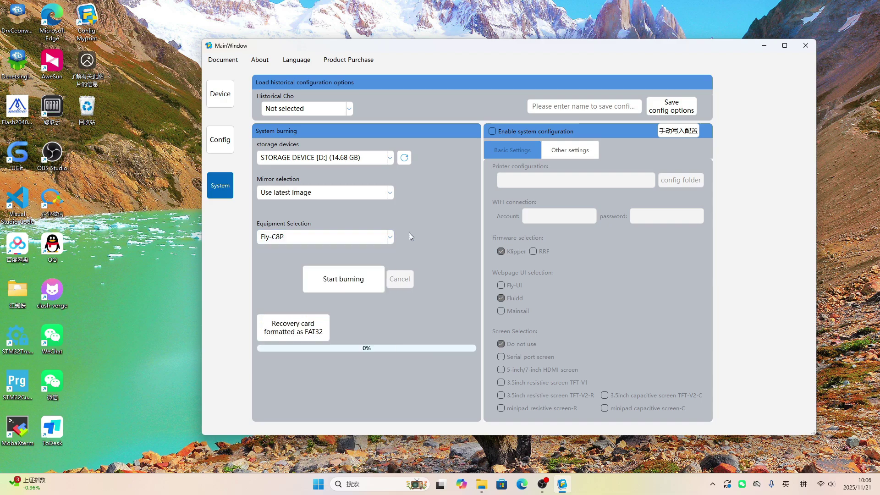
# - Enable system configuration and fill in the Wi-Fi account and password fields
pyautogui.click(491, 131)
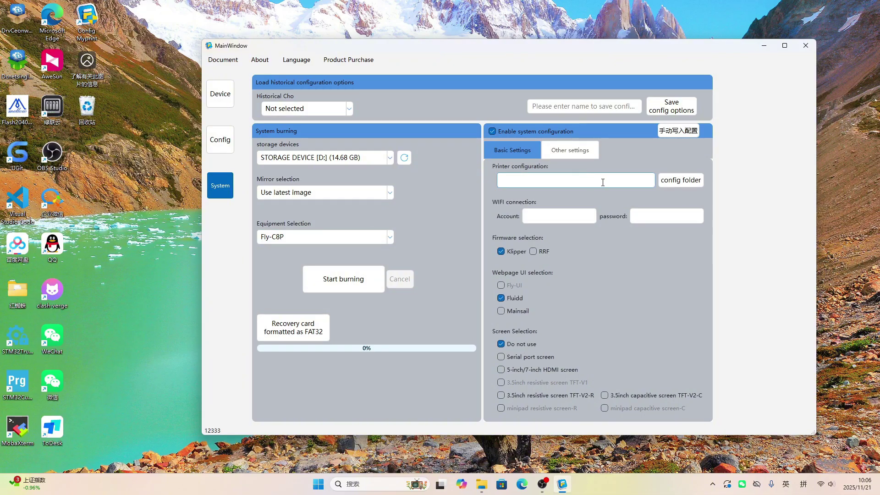
pyautogui.click(548, 222)
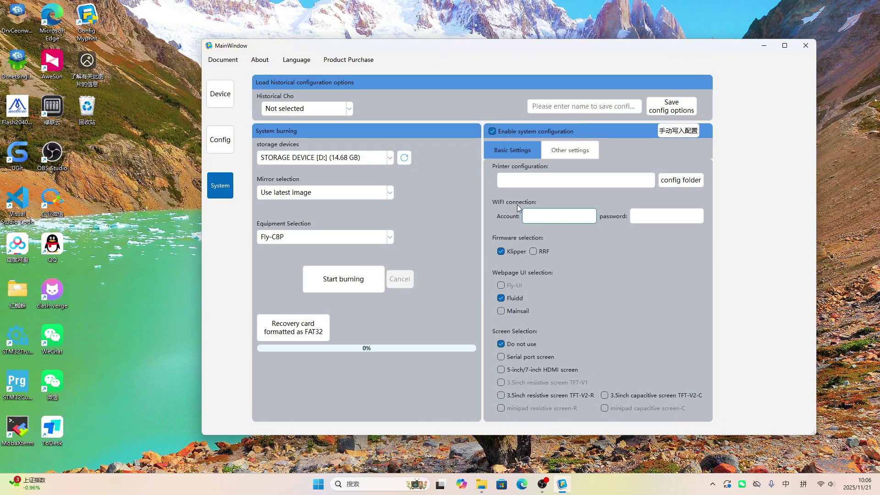
pyautogui.click(667, 217)
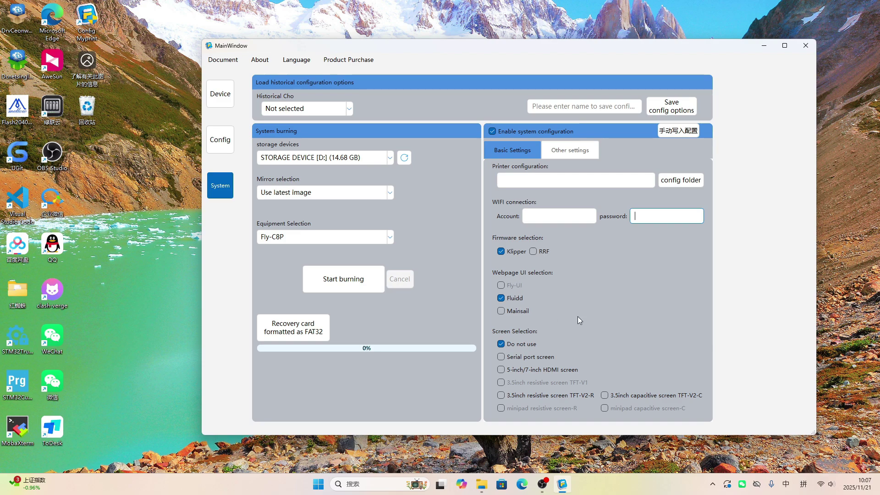
# - Choose the 5-inch/7-inch HDMI screen and burn the image, confirming the overwrite
pyautogui.click(501, 370)
pyautogui.click(331, 287)
pyautogui.click(539, 265)
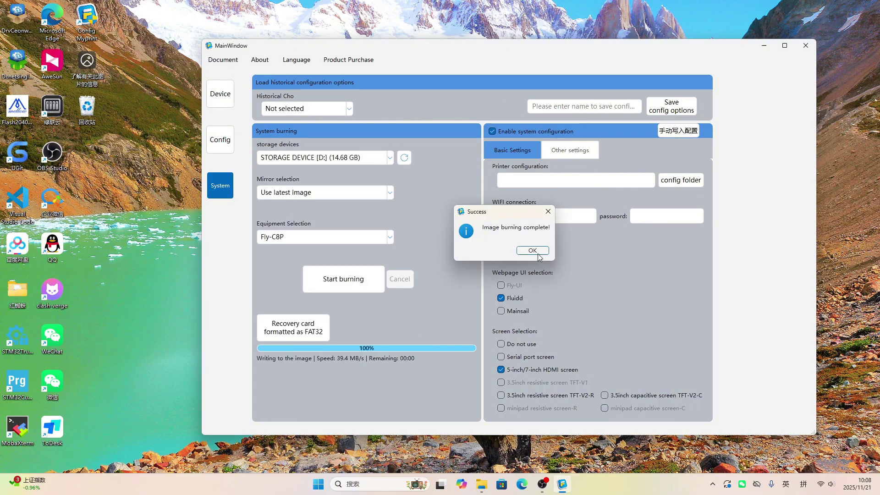
pyautogui.click(532, 250)
# - Open config.txt from FlyOS-Conf (E:) in VS Code and select the FlyOS-Fast version line
pyautogui.click(481, 484)
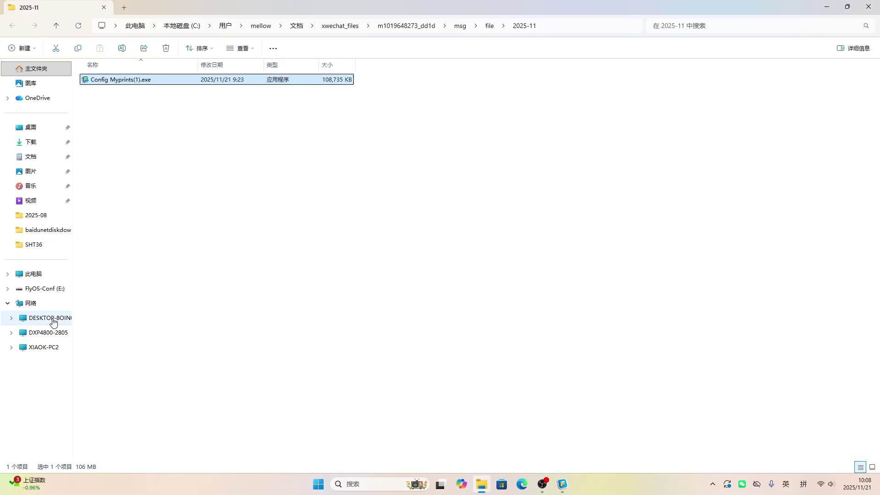
pyautogui.click(48, 288)
pyautogui.doubleClick(131, 93)
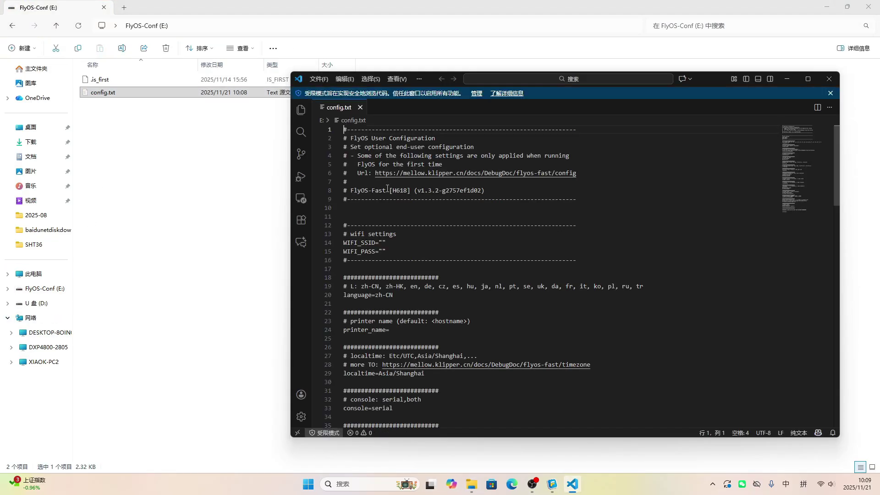
pyautogui.moveTo(350, 190); pyautogui.dragTo(504, 191)
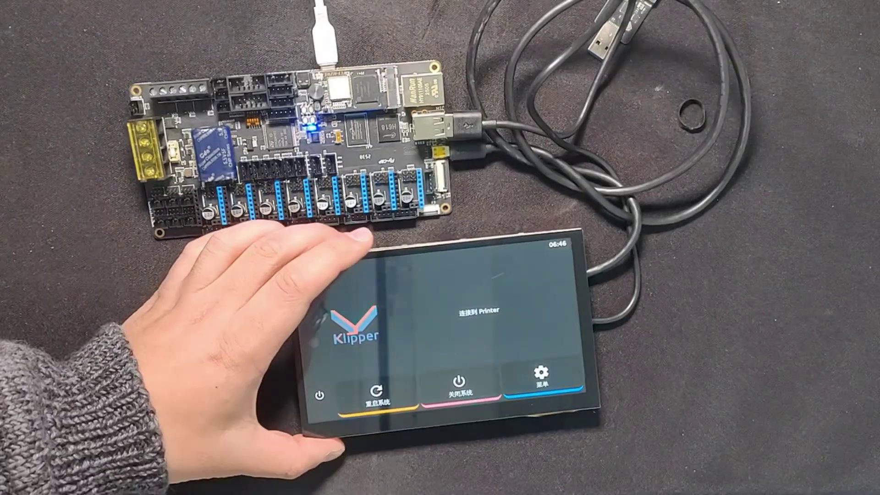
# - From KlipperScreen's settings menu, bring up the Network page listing nearby Wi-Fi networks on wlan0
pyautogui.click(540, 373)
pyautogui.click(364, 334)
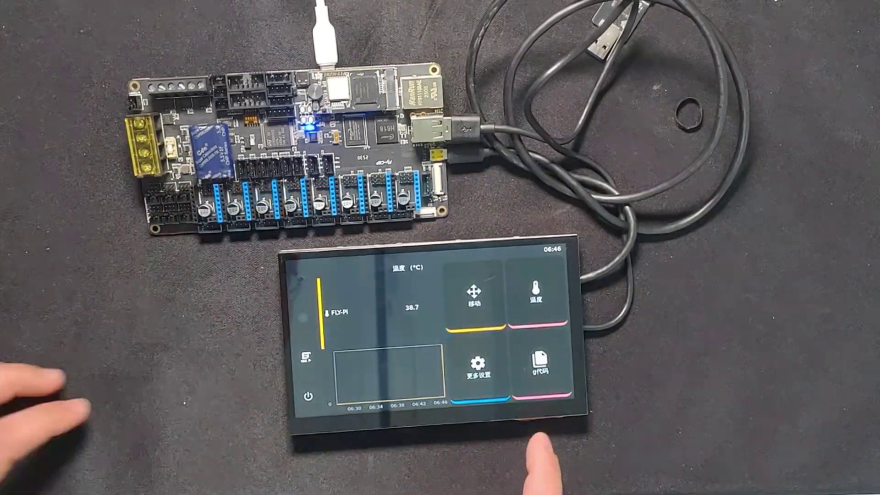
pyautogui.click(540, 367)
pyautogui.click(534, 338)
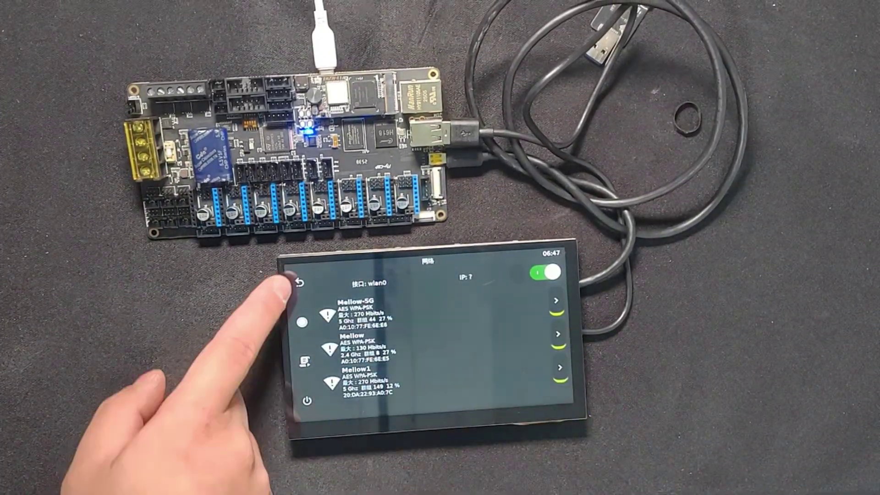